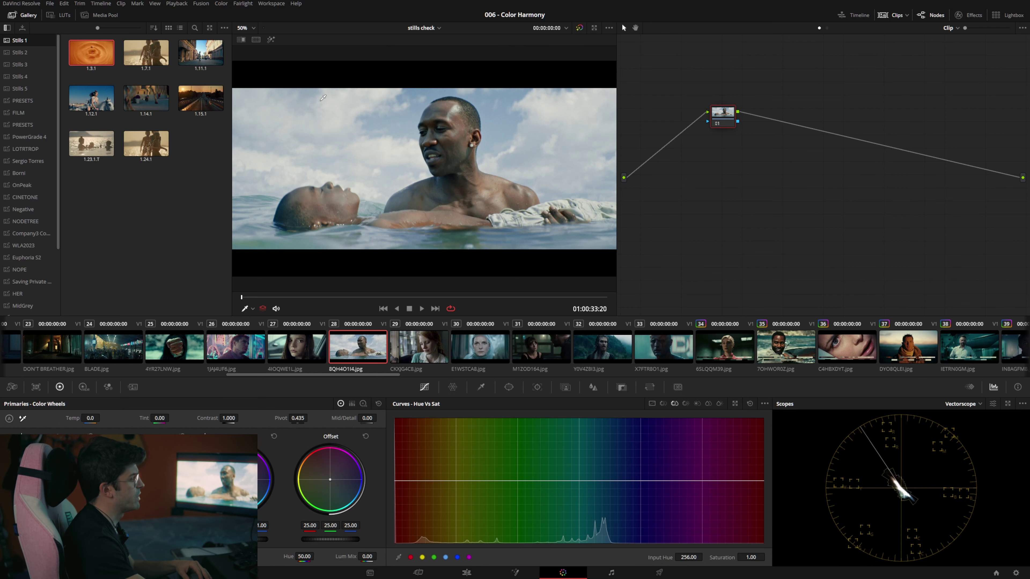
Close the stills gallery so the viewer gets more room.
left_click(30, 16)
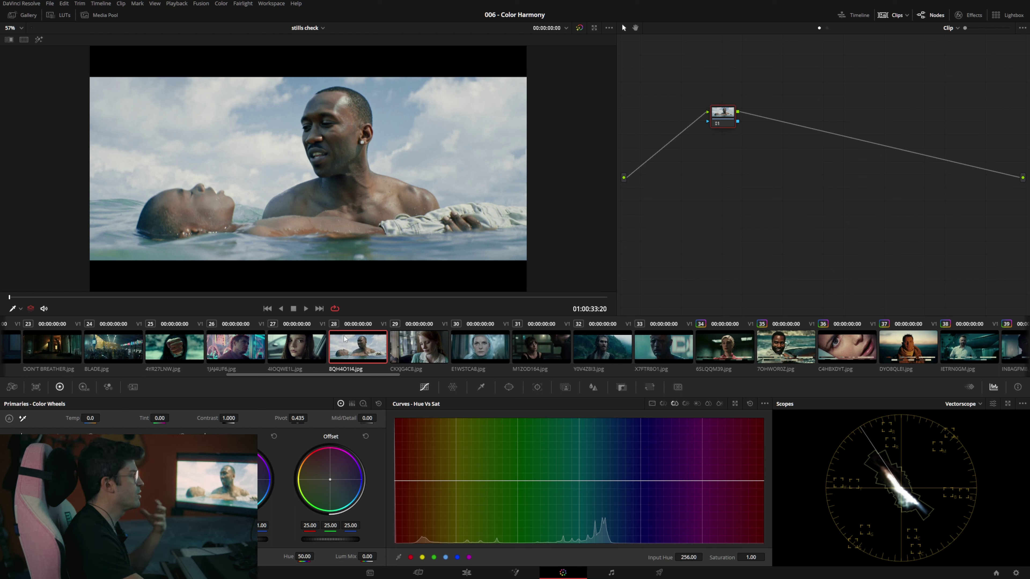
Load clip 29, the red-haired woman, then scroll the clips strip back to clips 08–24.
left_click(387, 325)
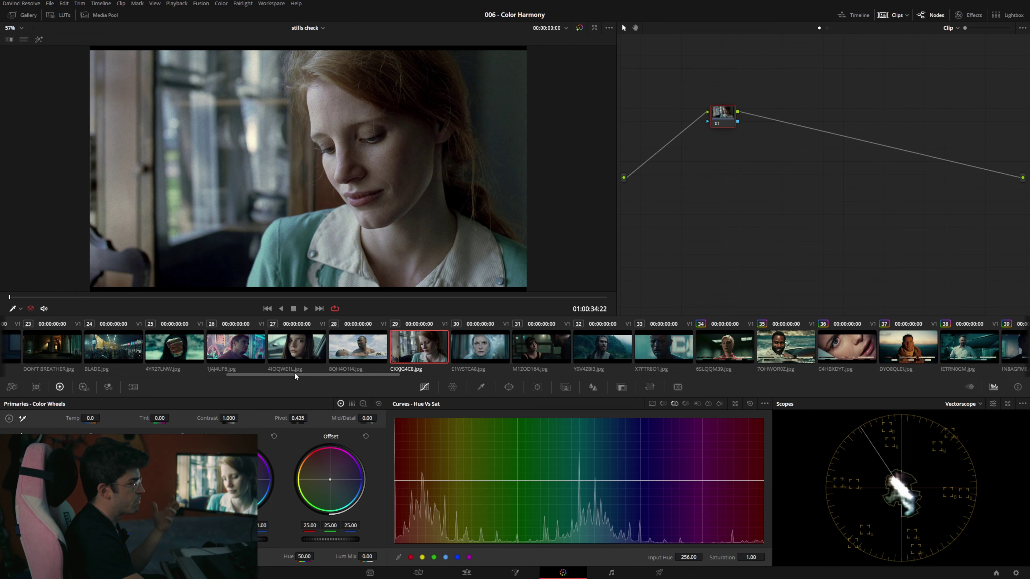
left_click_drag(294, 372, 137, 375)
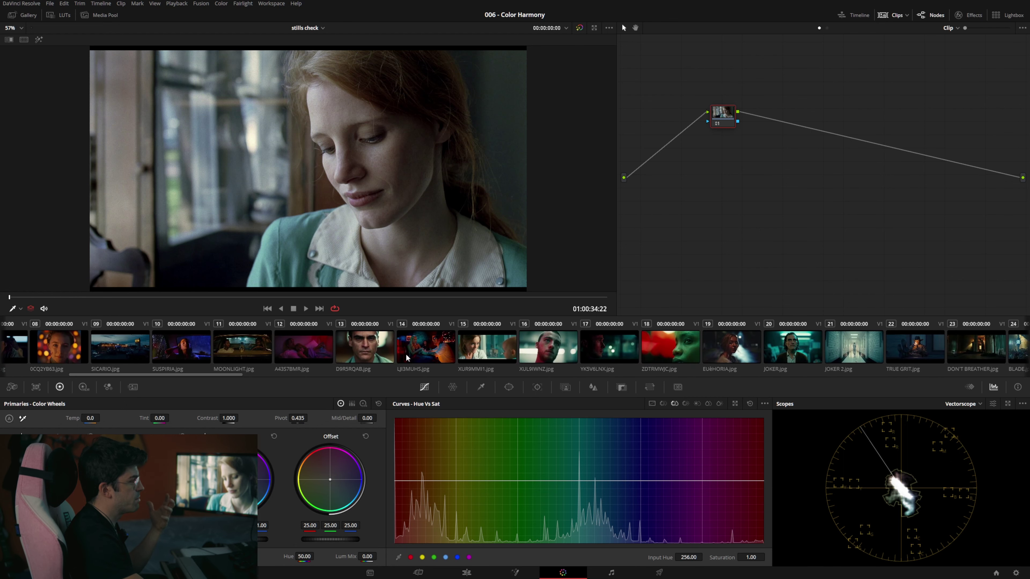
Inspect clip 16's red-and-teal lit face, then scroll the strip back to clips 02–18.
left_click(544, 353)
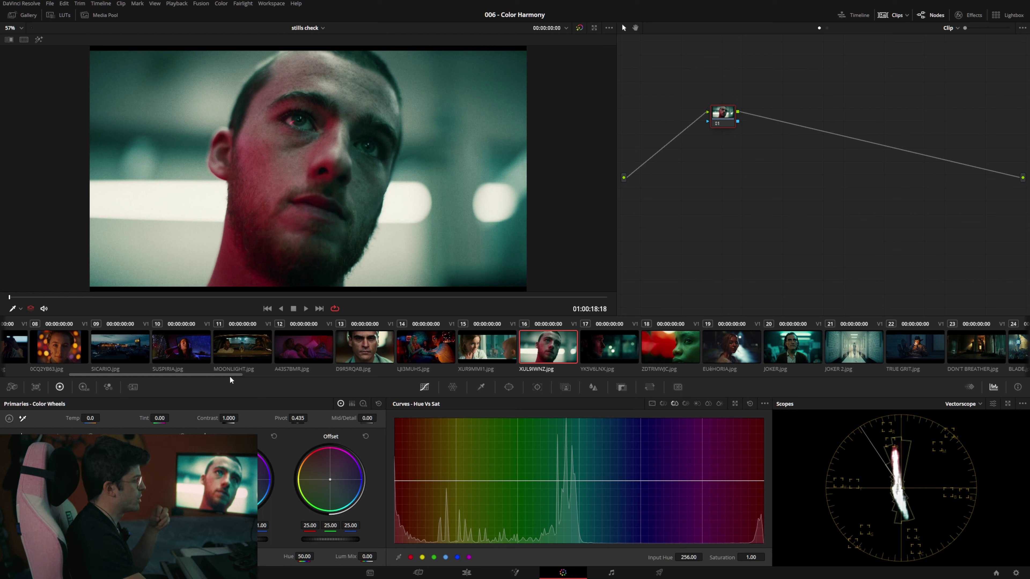
left_click_drag(230, 373, 163, 380)
Load clip 08, the bokeh portrait, to see its orange-magenta vectorscope spread.
left_click(461, 353)
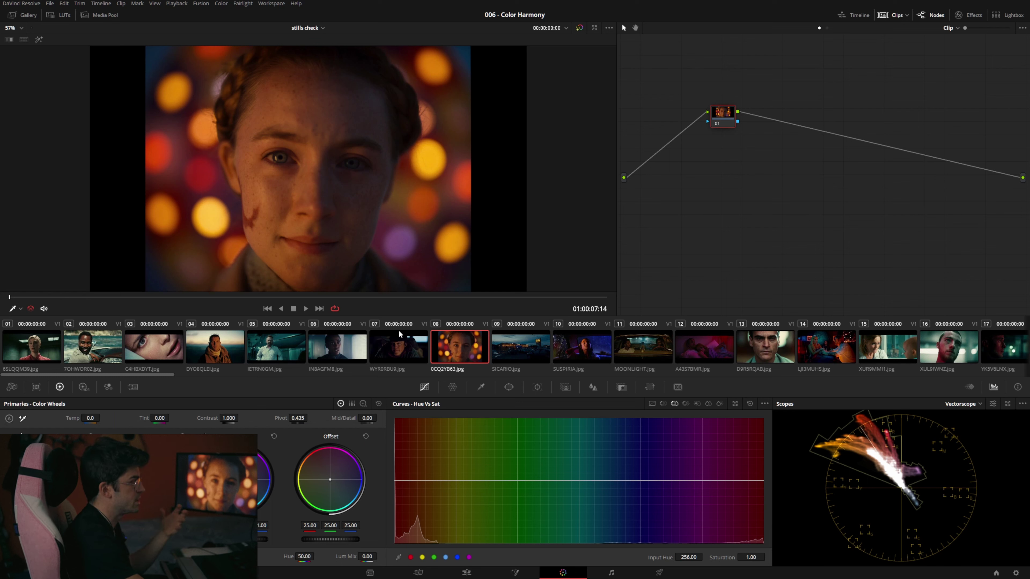
Load clip 03, the water-beaded eye-and-lips close-up, onto the vectorscope.
left_click(171, 355)
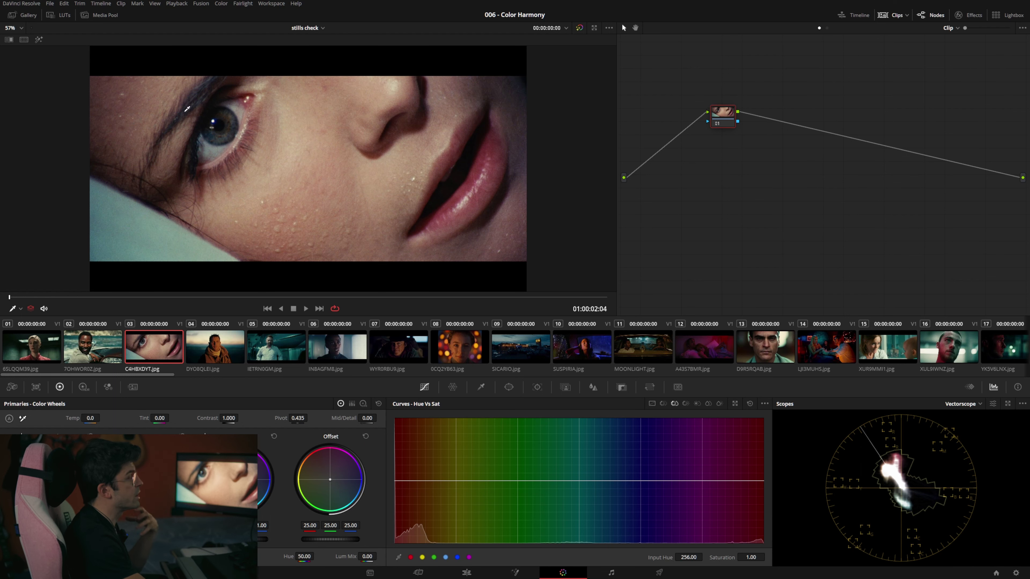
scroll(446, 183, "up", 8)
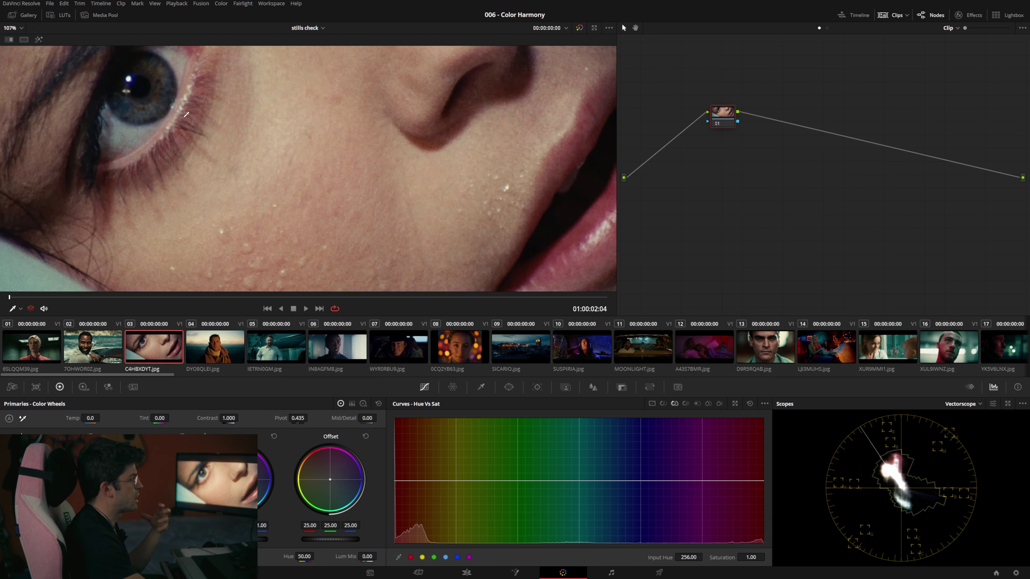
scroll(330, 142, "up", 2)
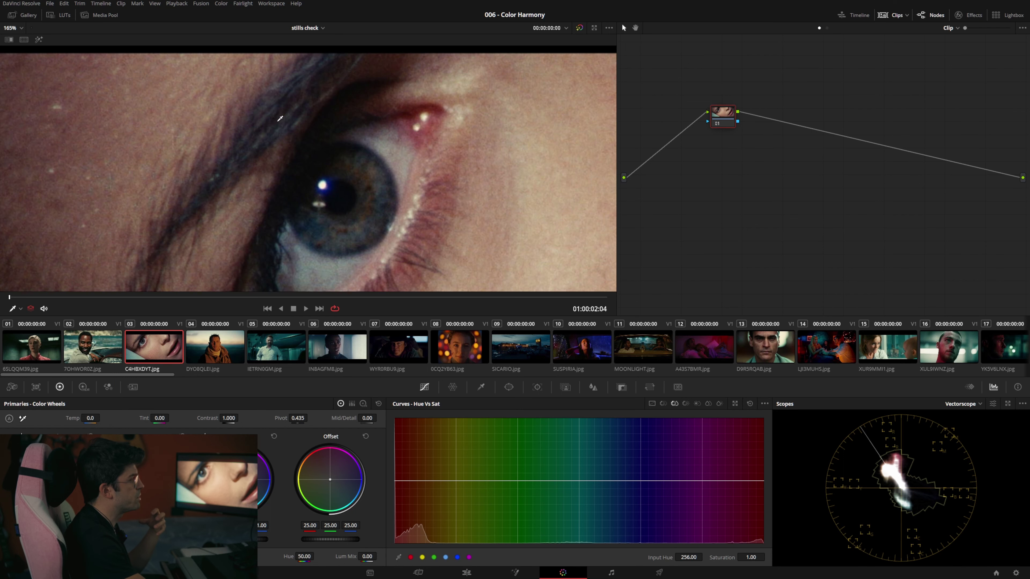
scroll(263, 150, "down", 7)
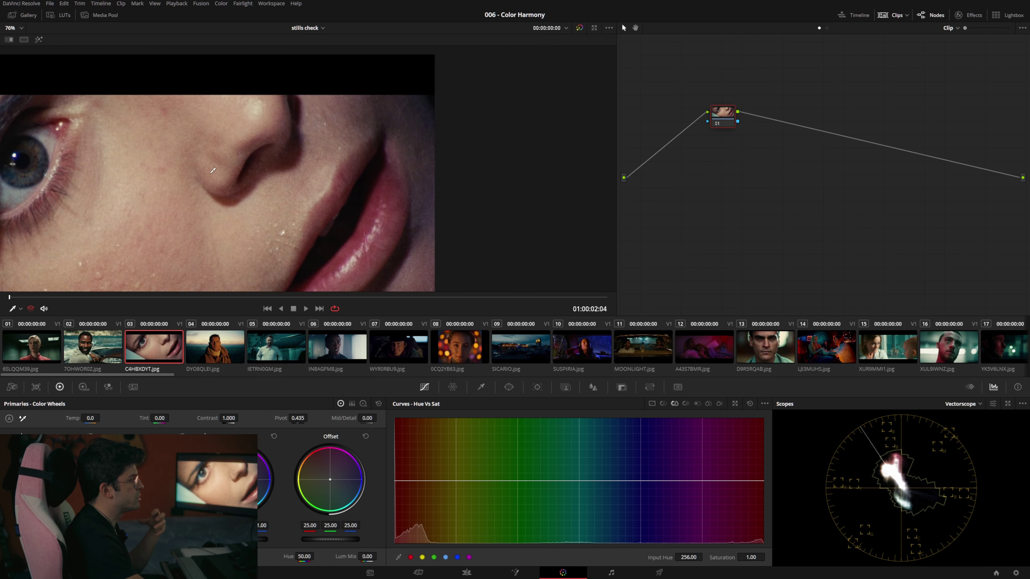
scroll(249, 170, "up", 8)
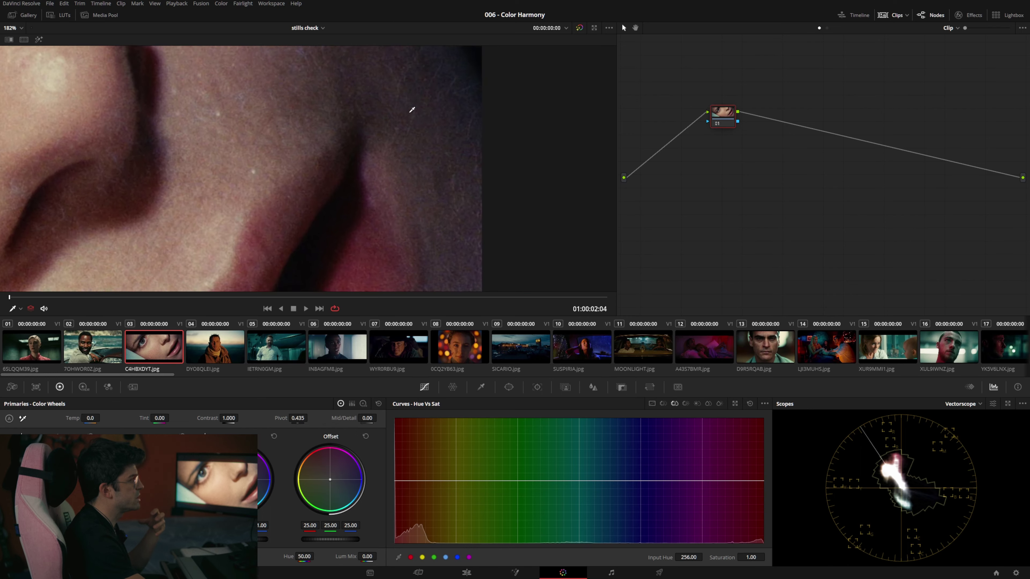
left_click_drag(412, 110, 400, 111)
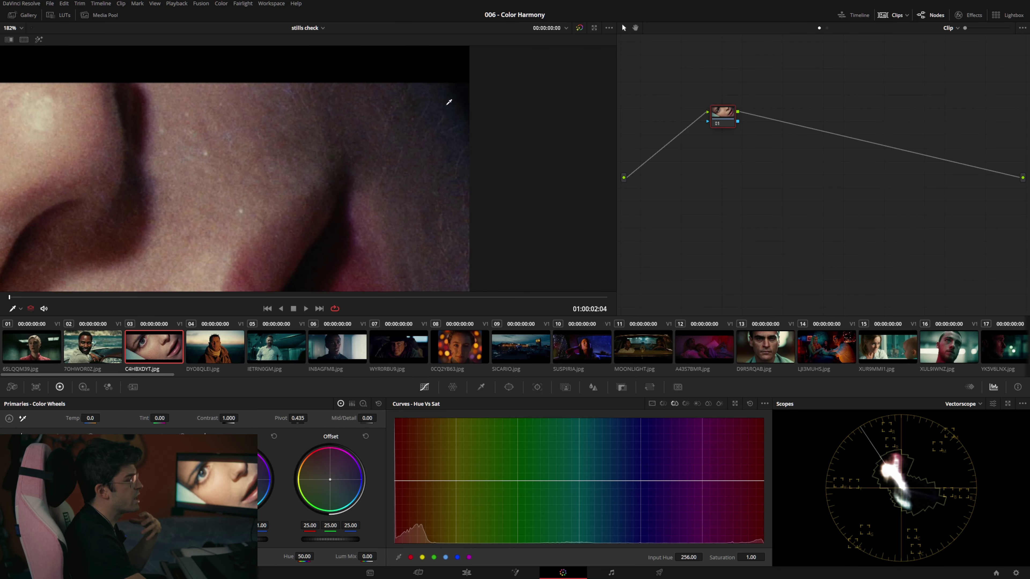
scroll(400, 150, "down", 2)
key("shift+z")
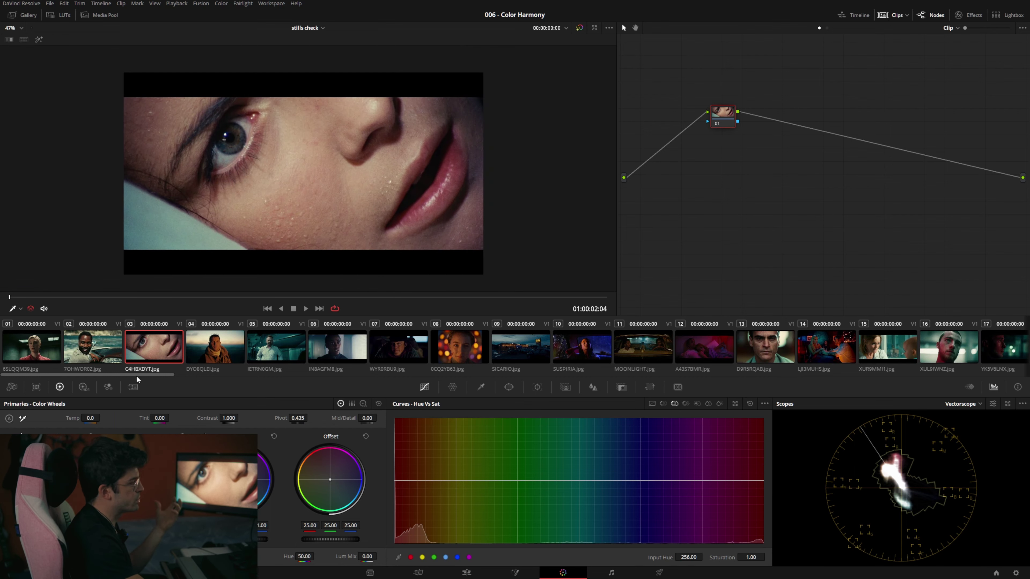
Load clip 01, the blonde woman in a red jacket, onto the vectorscope.
left_click(43, 344)
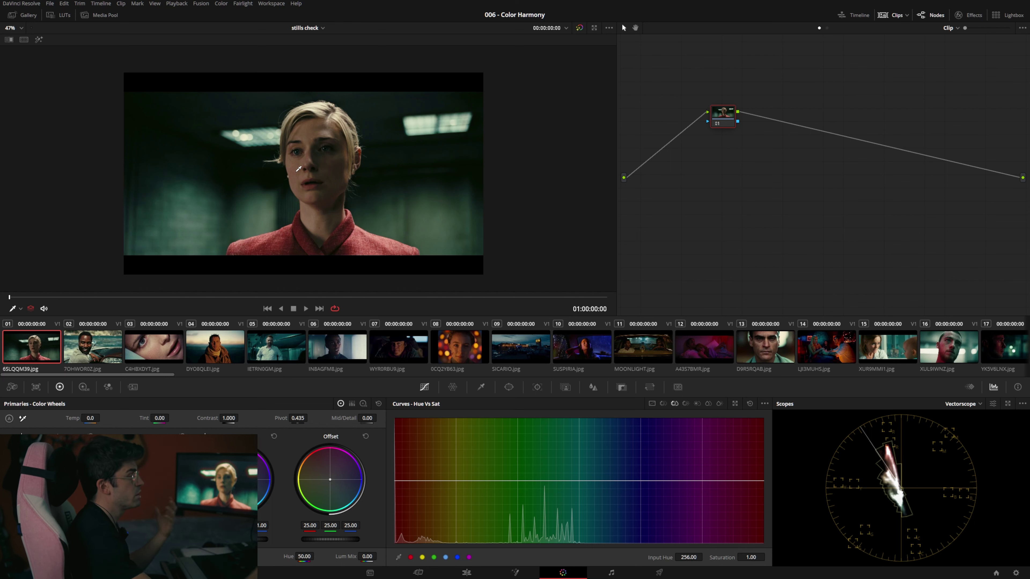
Load clip 04, the man in a scarf by the dusky sea, onto the vectorscope.
left_click(227, 345)
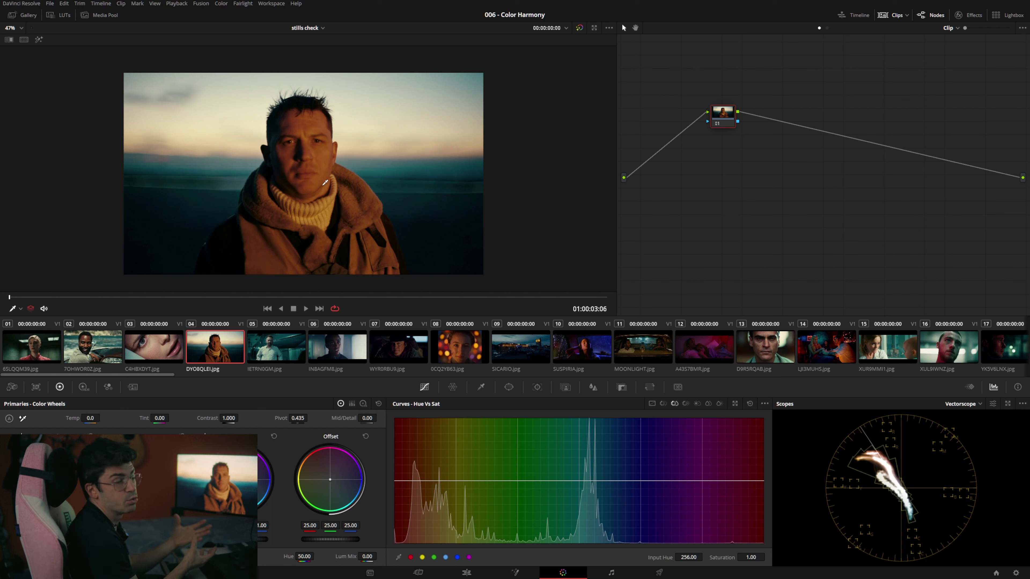
Jump back to clip 01, the first still, using the Home key.
key("Home")
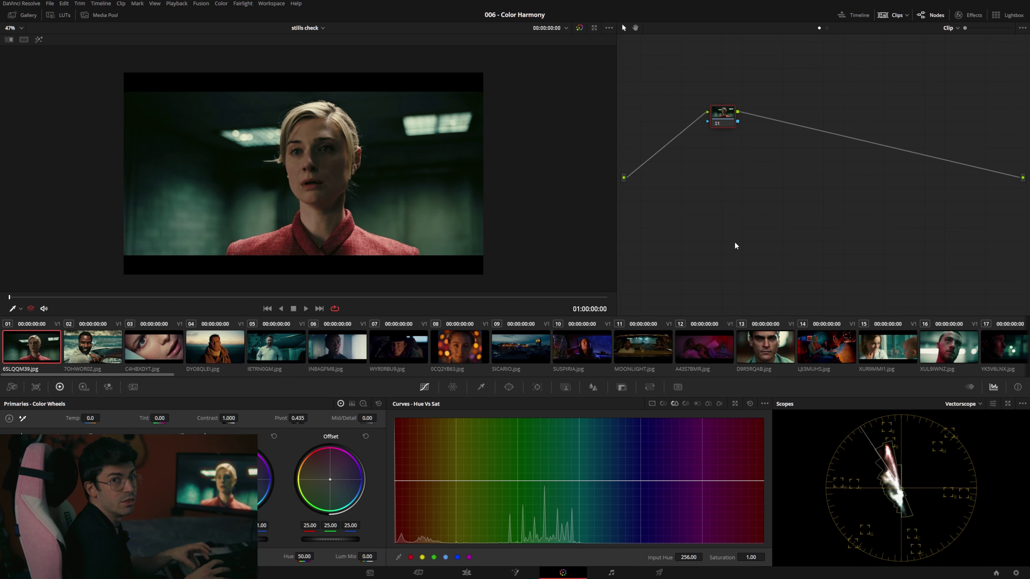
Select clip 02, the smiling bearded man on the speedboat.
scroll(369, 167, "up", 1)
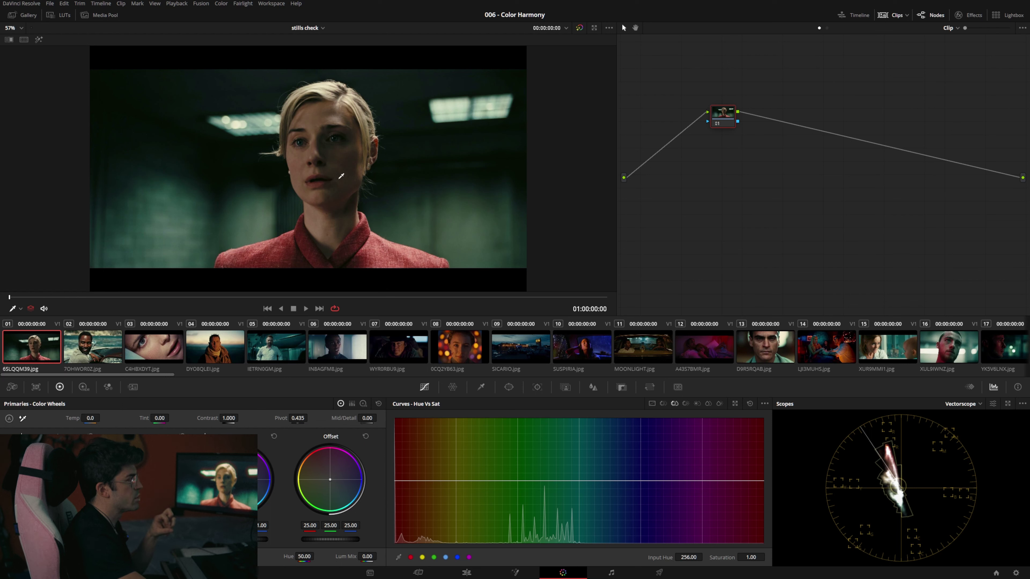
left_click(99, 354)
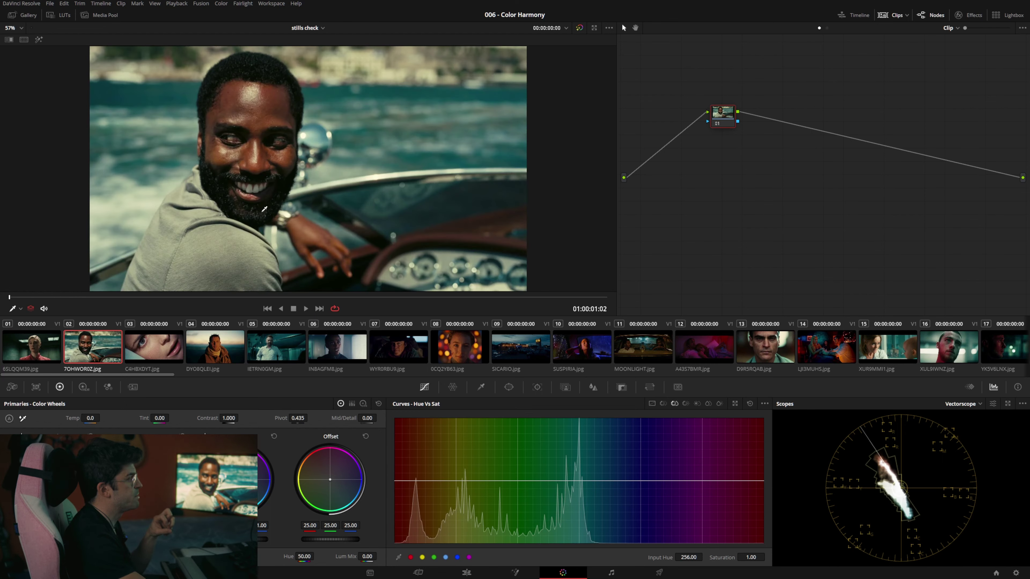
Zoom into clip 02, then advance to clip 03, the eye-and-lips close-up.
scroll(251, 222, "up", 5)
scroll(251, 222, "up", 6)
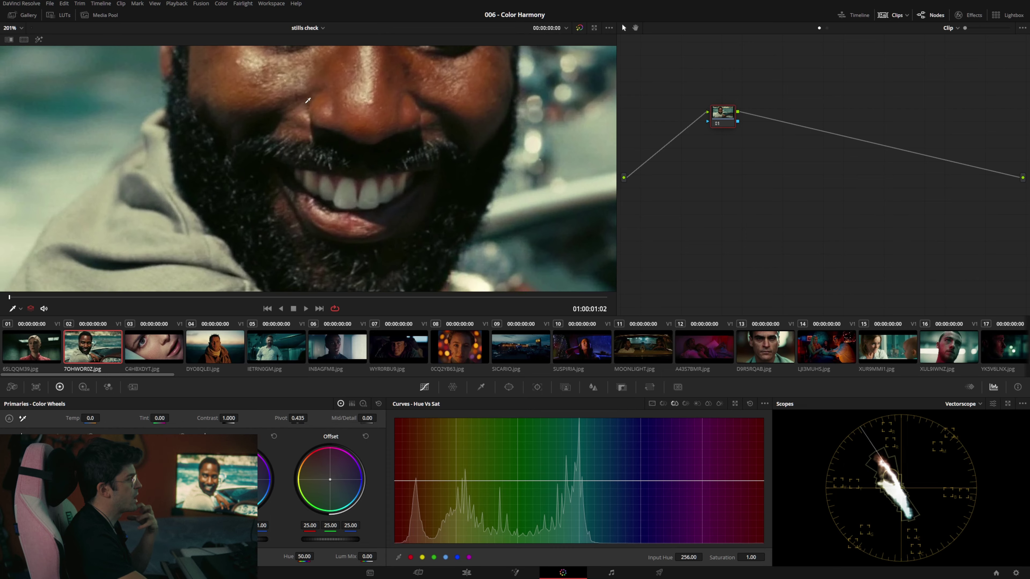
scroll(275, 217, "up", 10)
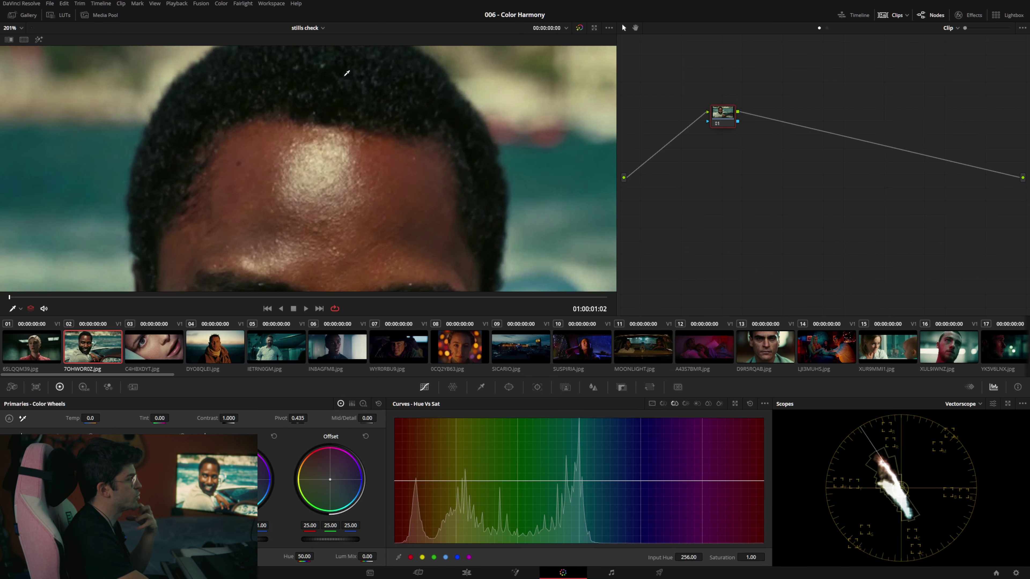
key("Down")
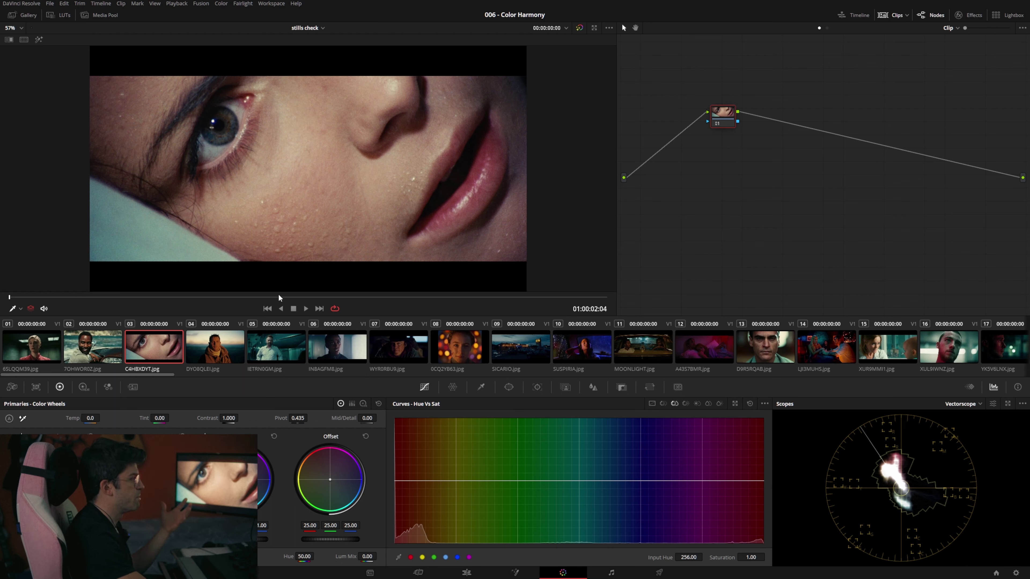
View clips 04 (man in scarf), 05 (white shirt), 06 (woman by window), ending on 07, the cowboy-hat shot.
key("Down")
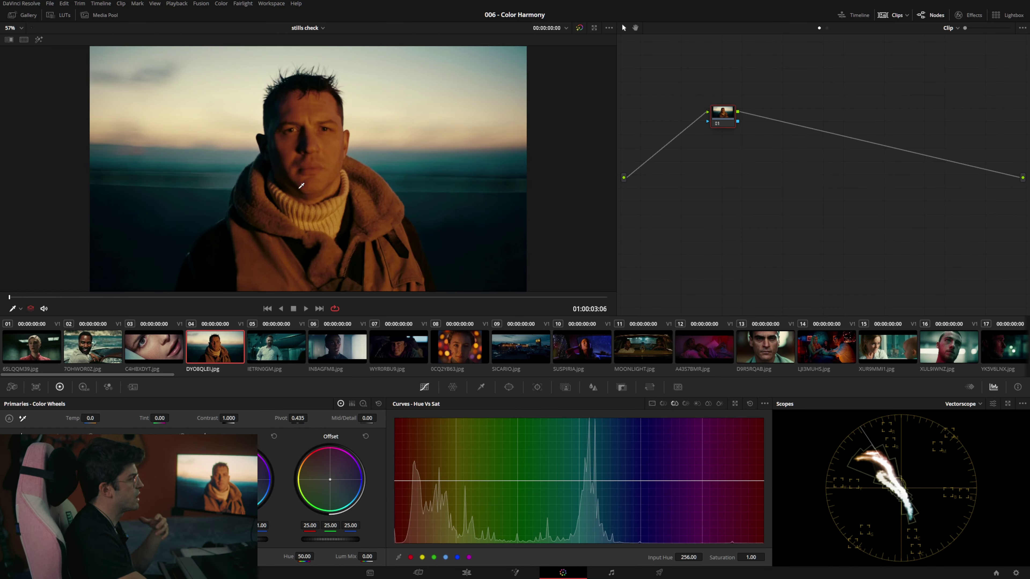
scroll(301, 185, "up", 1)
scroll(301, 186, "up", 5)
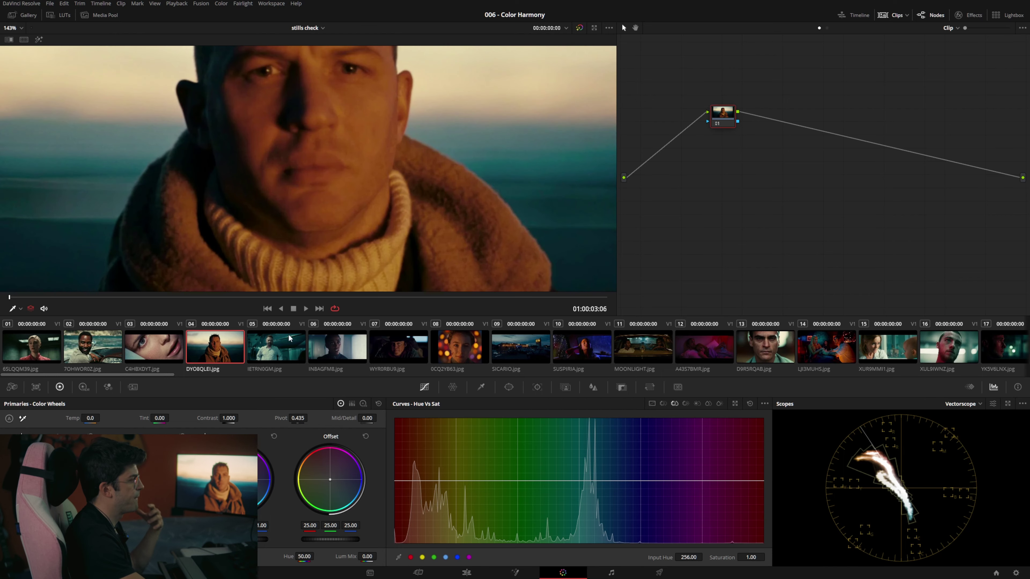
left_click(290, 344)
scroll(306, 190, "down", 6)
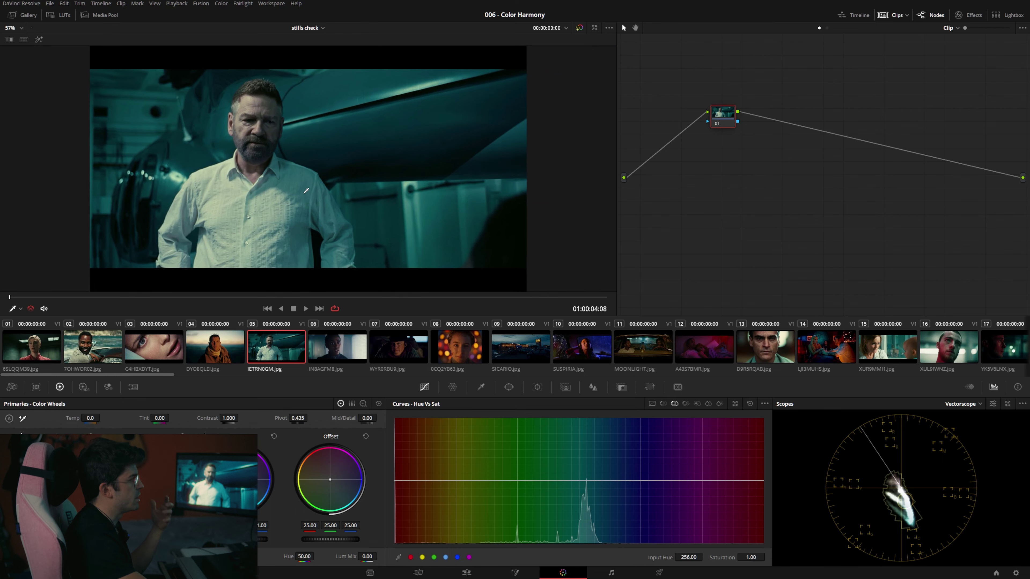
left_click(329, 341)
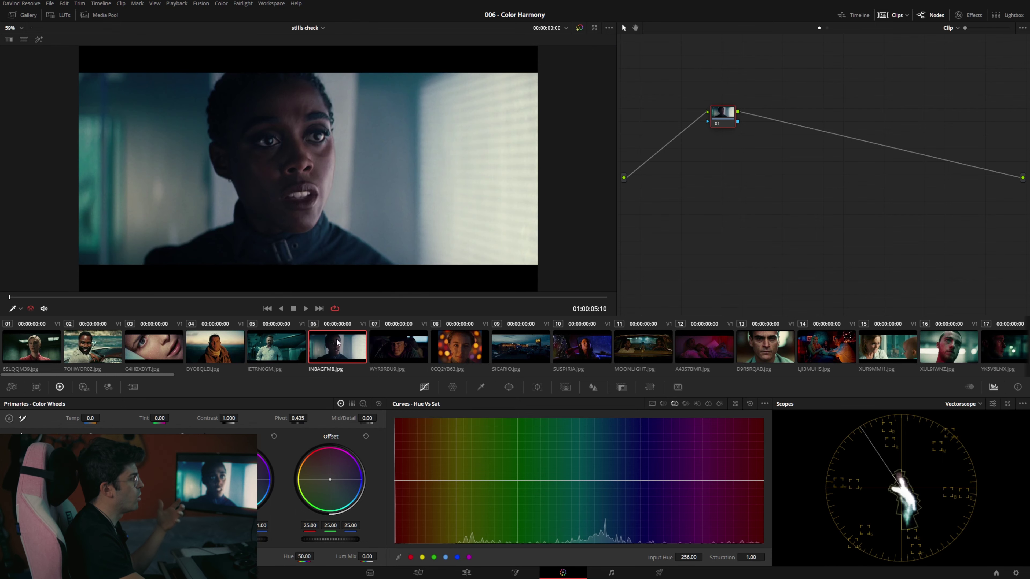
left_click(371, 341)
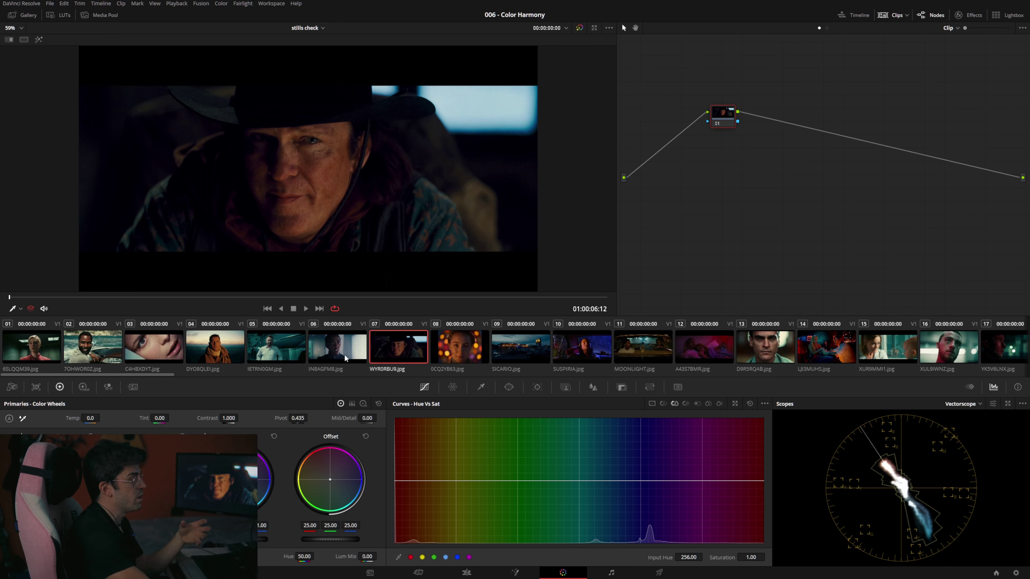
Bring clip 06, the woman in the dark jacket, back into the viewer and vectorscope.
left_click(340, 344)
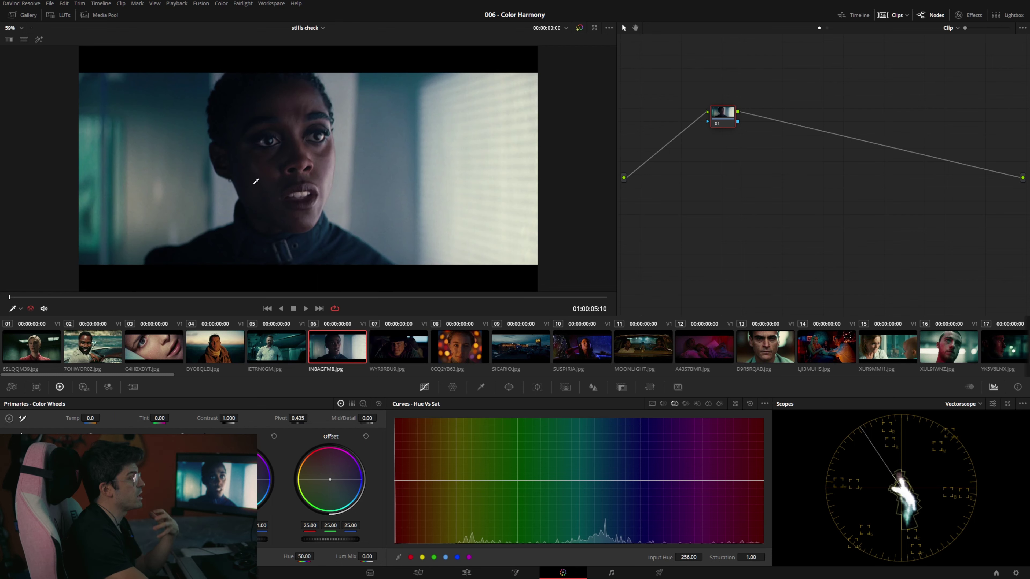